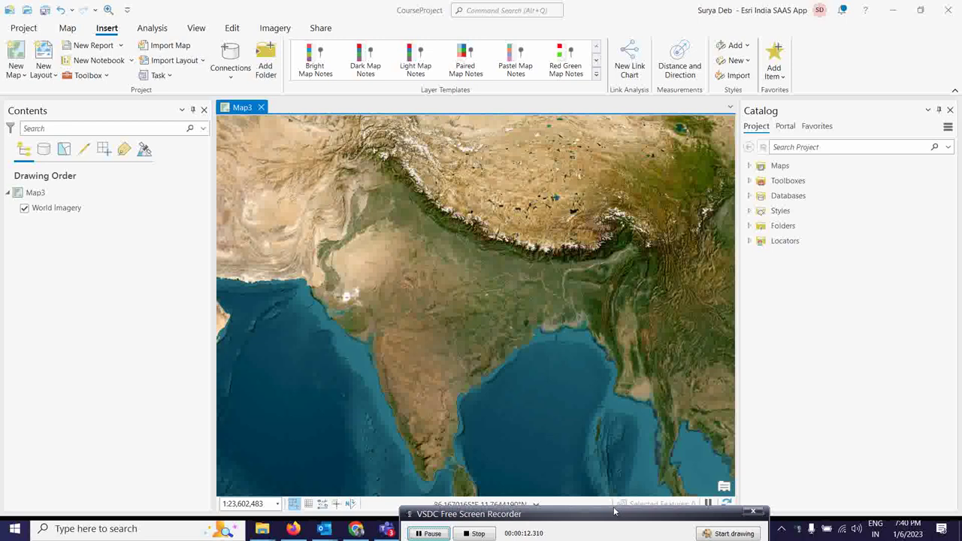
Step: From the Imagery tab, choose New Workspace under the New Workspace menu
left_click_drag(612, 518, 619, 525)
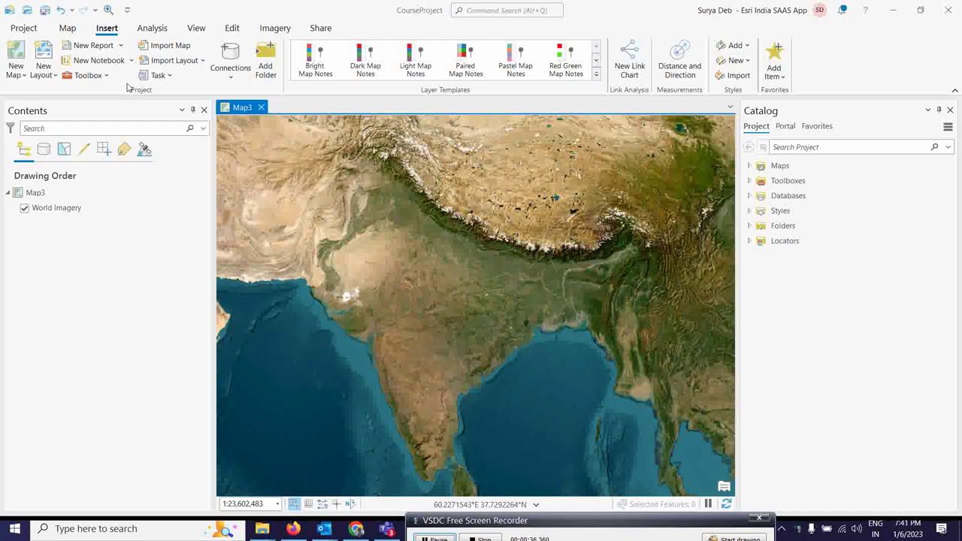
left_click(270, 29)
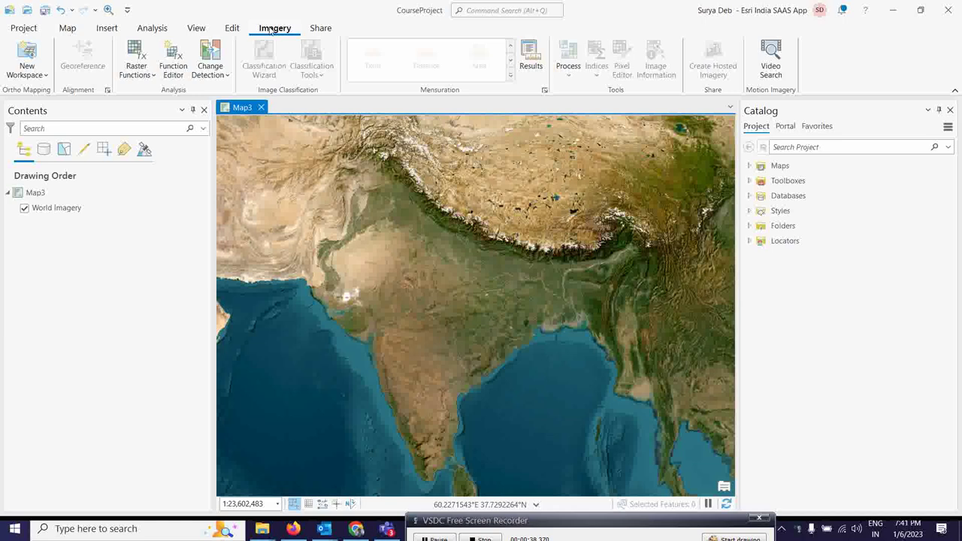
left_click(35, 76)
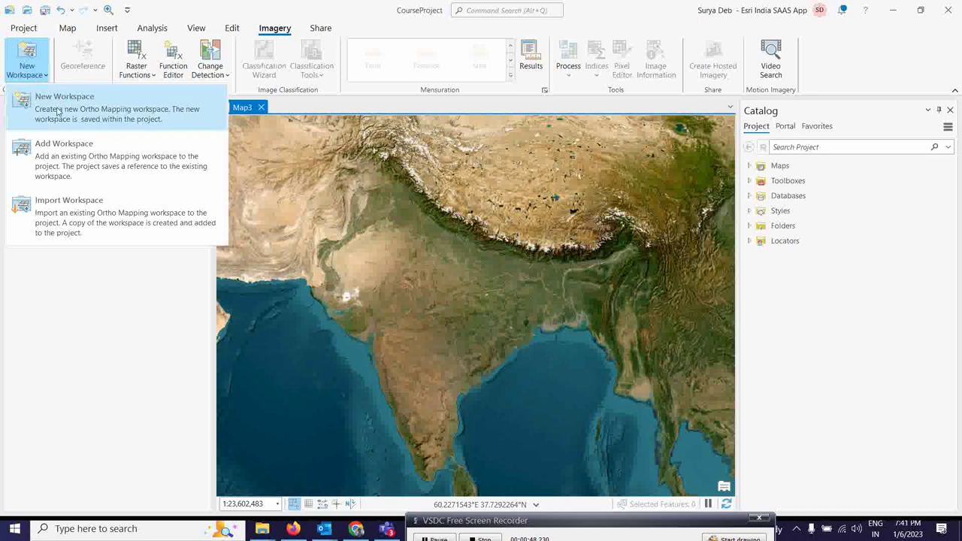
left_click(62, 97)
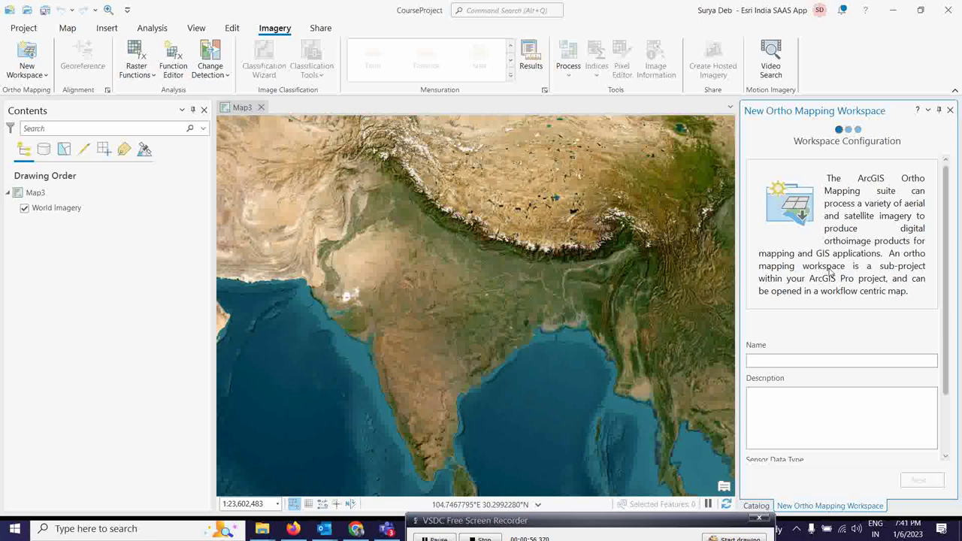
Step: Name the workspace 'Drone Data analysis' and copy that same text into the Description field
left_click(778, 361)
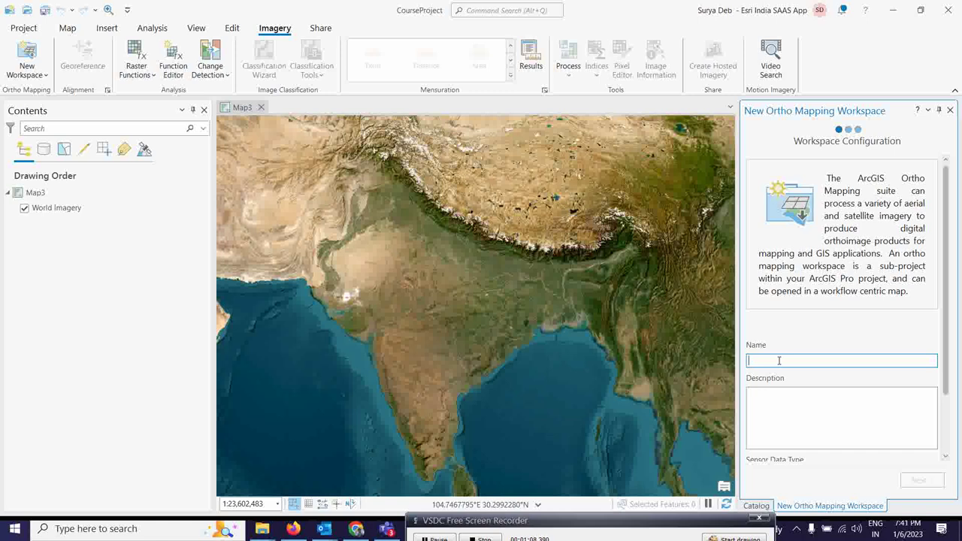
type("Drone Data analysis")
left_click_drag(818, 361, 726, 360)
right_click(768, 362)
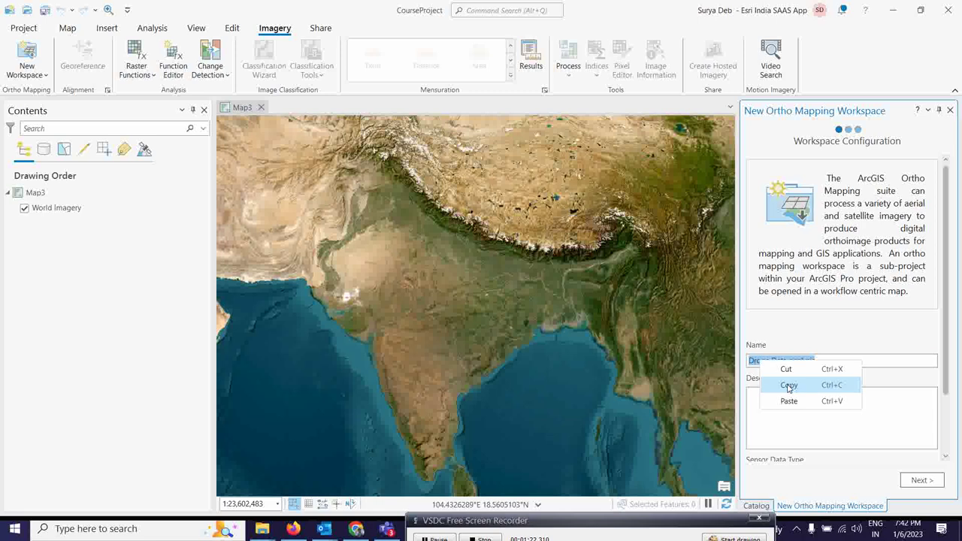
left_click(788, 385)
left_click(777, 406)
right_click(777, 407)
left_click(801, 447)
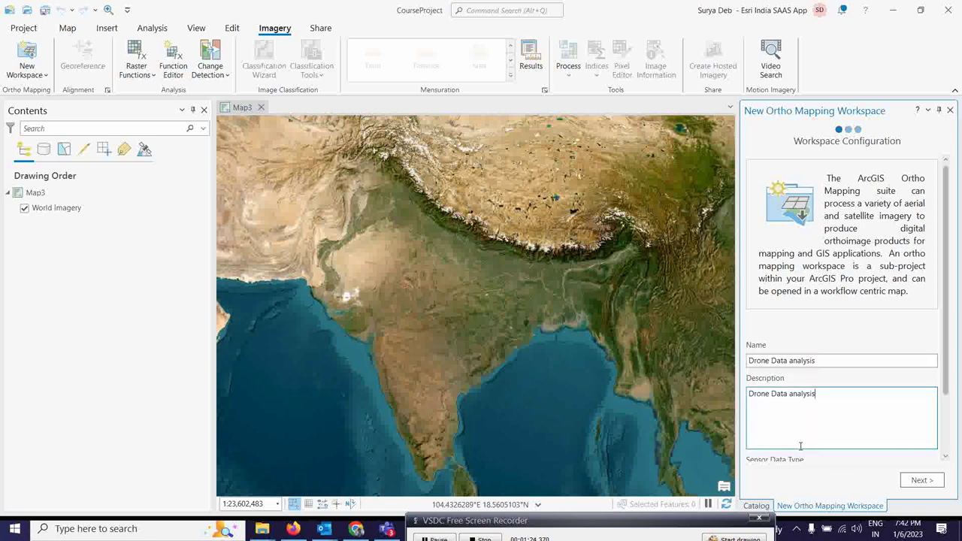
scroll(854, 415, "down", 2)
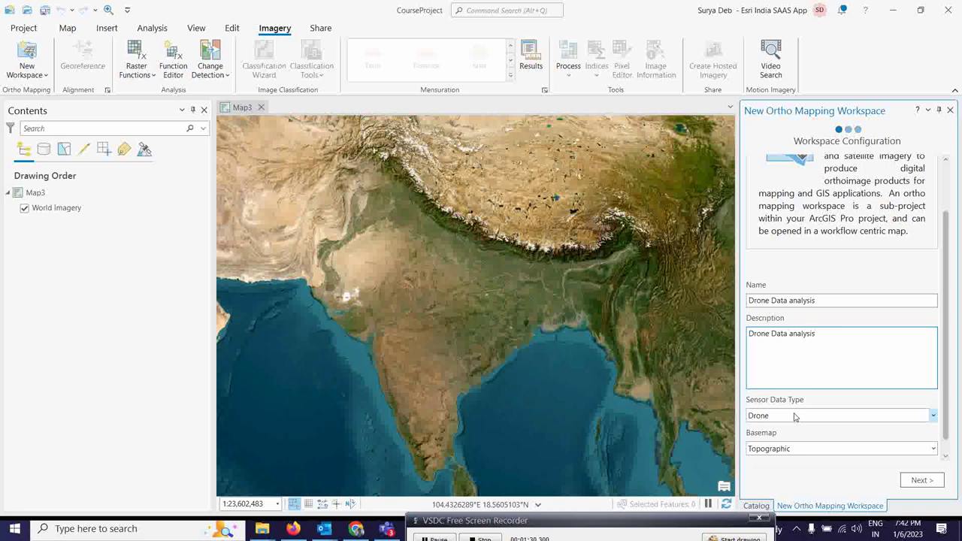
Step: Leave Drone as the Sensor Data Type and advance to the Image Collection page
left_click(933, 418)
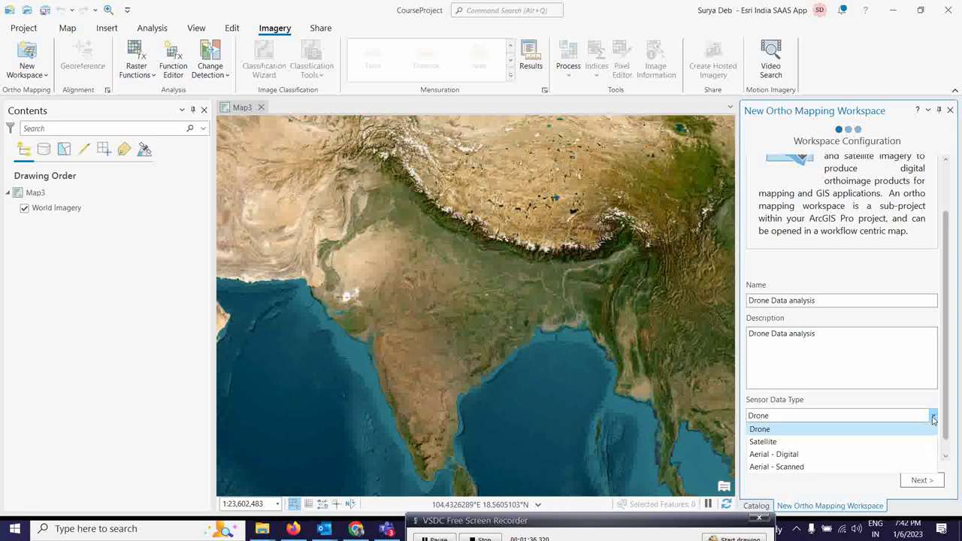
left_click(933, 418)
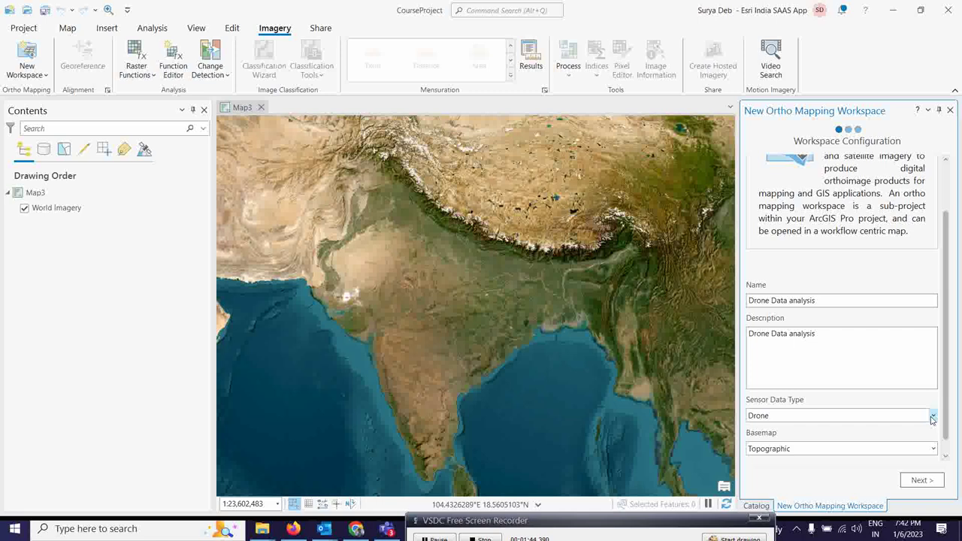
left_click(932, 419)
left_click(921, 482)
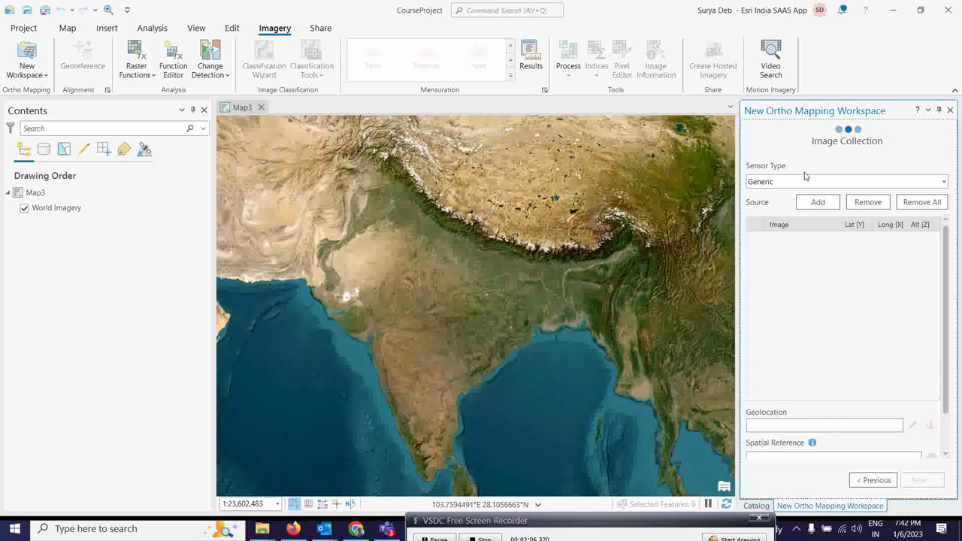
Step: Confirm Generic as the sensor type on the Image Collection page
left_click(944, 184)
left_click(944, 184)
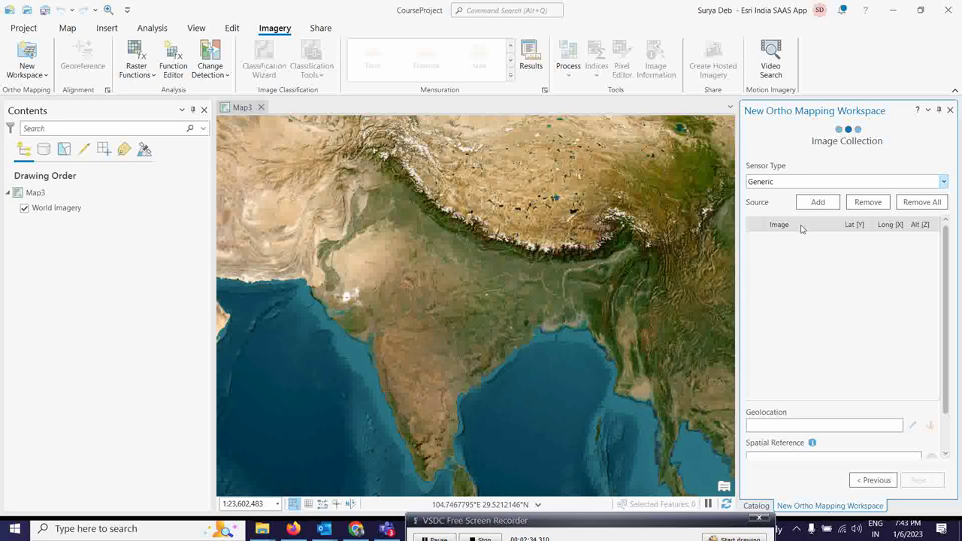
Step: Add the images folder from D:\ESRI_Training_materials\Drone data\...\Ortho mapping tutorial_Drone data, loading 18 JPGs
left_click(818, 208)
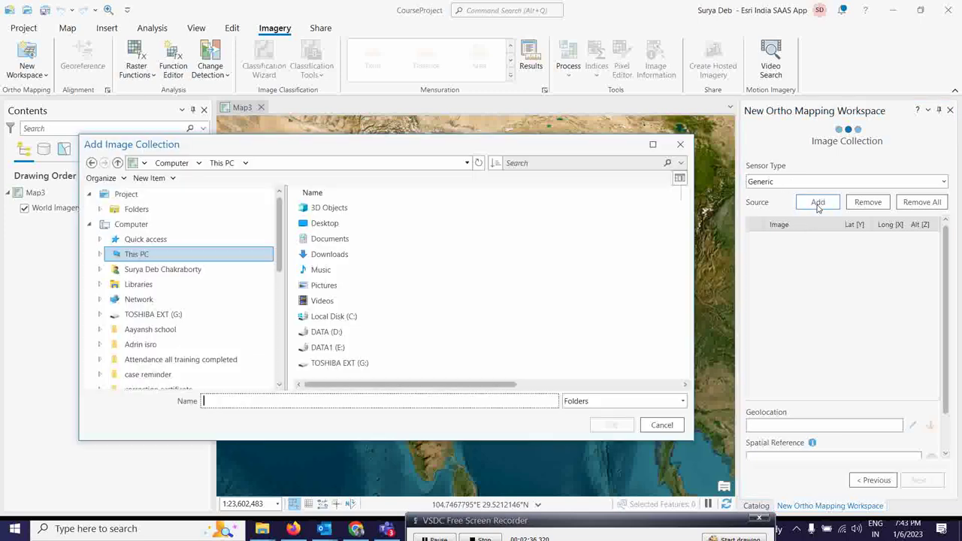
left_click_drag(388, 146, 406, 133)
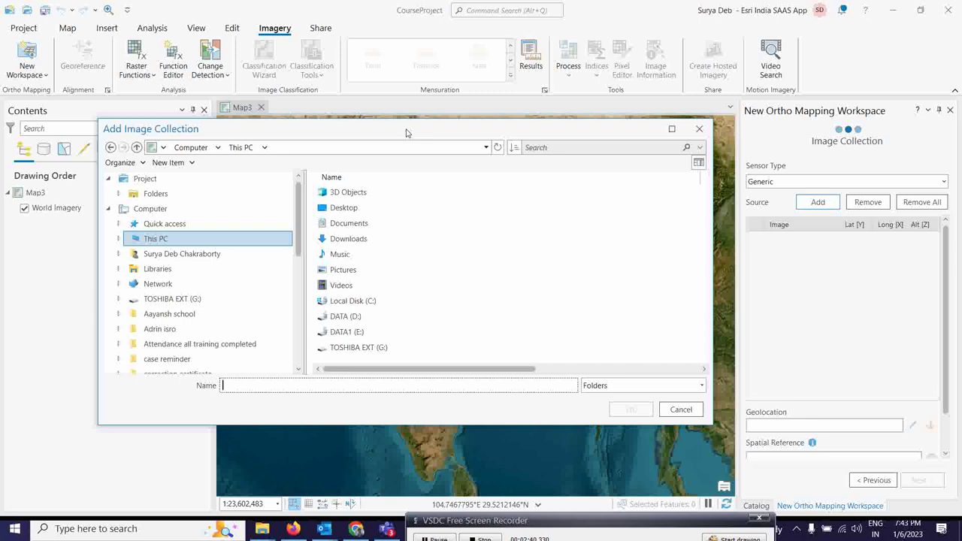
double_click(347, 335)
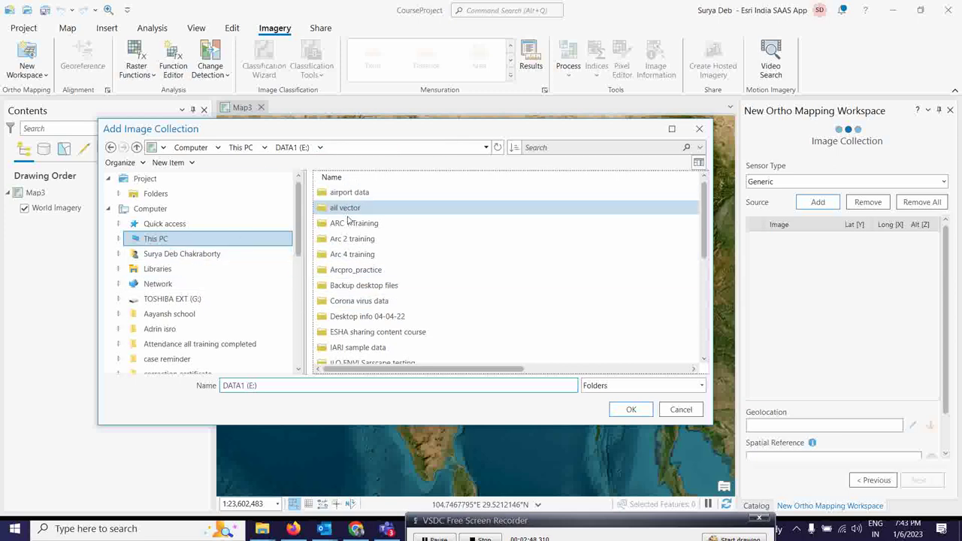
left_click(241, 147)
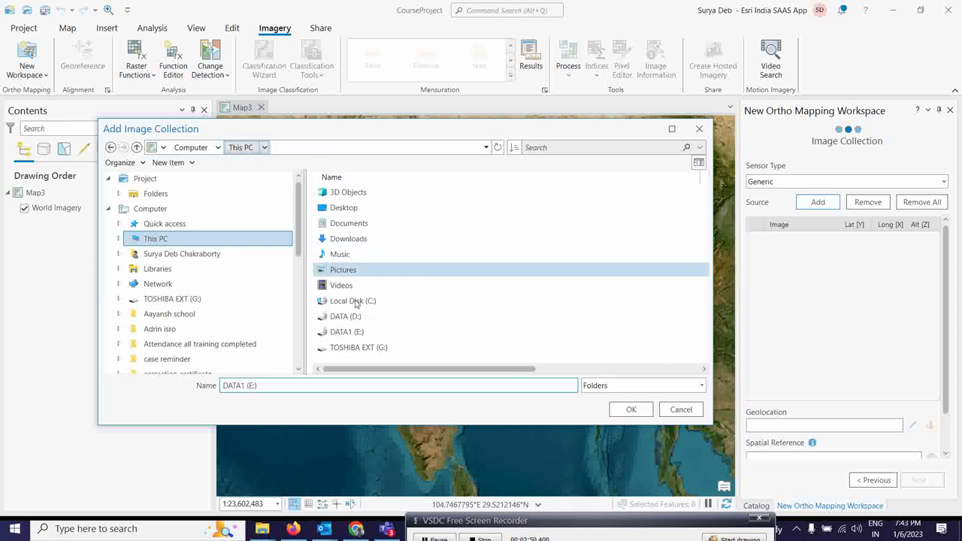
double_click(354, 317)
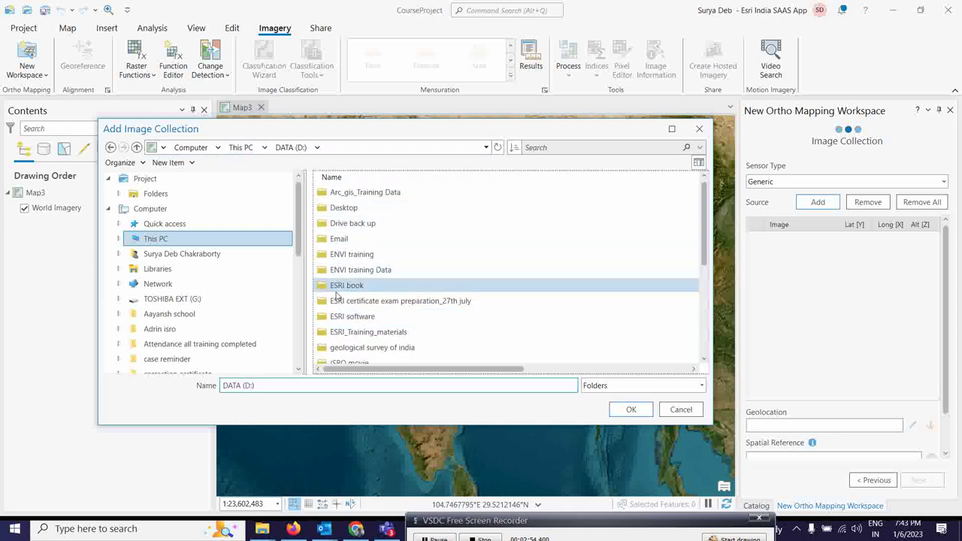
double_click(369, 332)
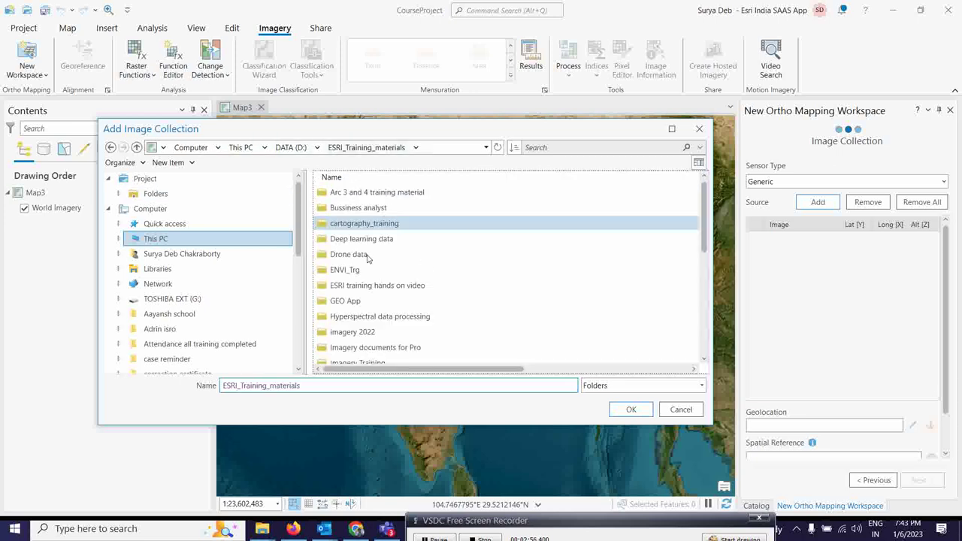
double_click(349, 256)
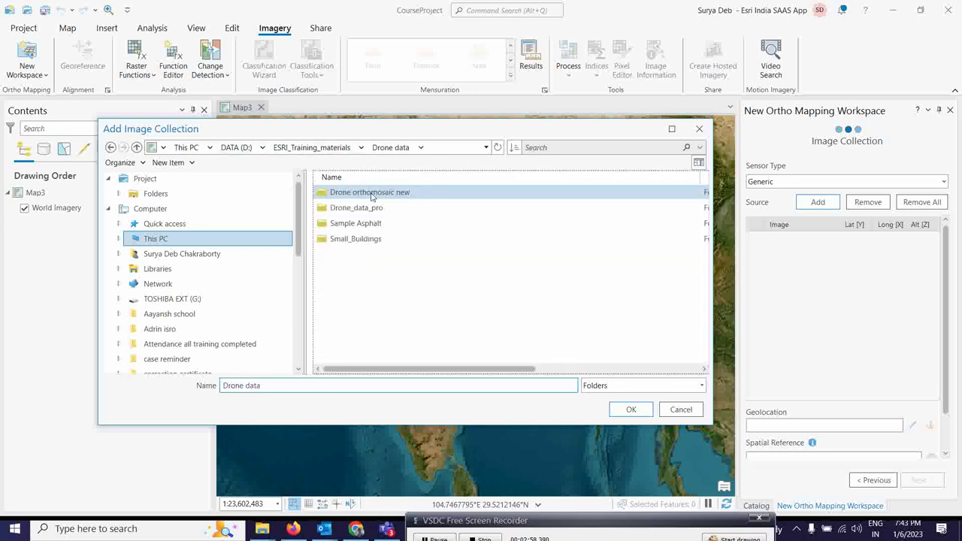
left_click(371, 194)
double_click(372, 194)
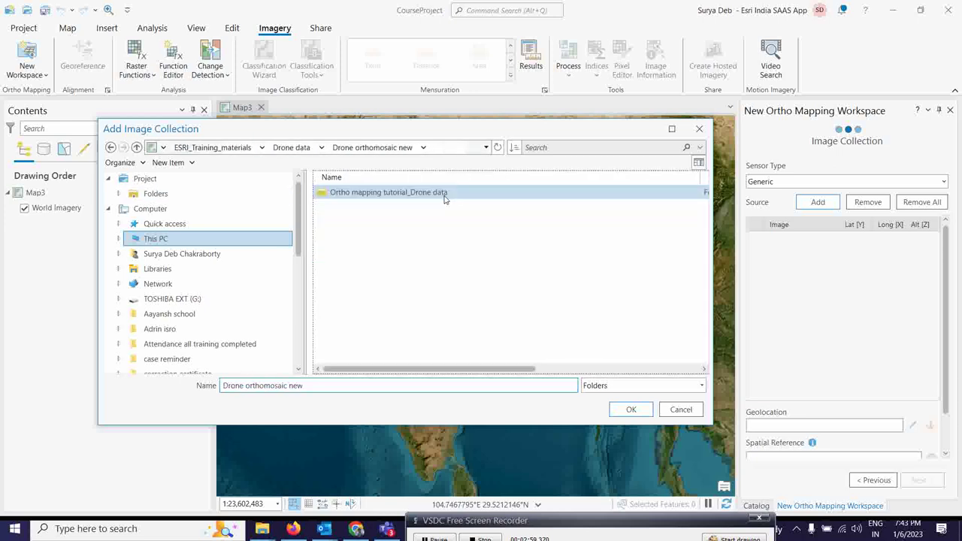
double_click(377, 197)
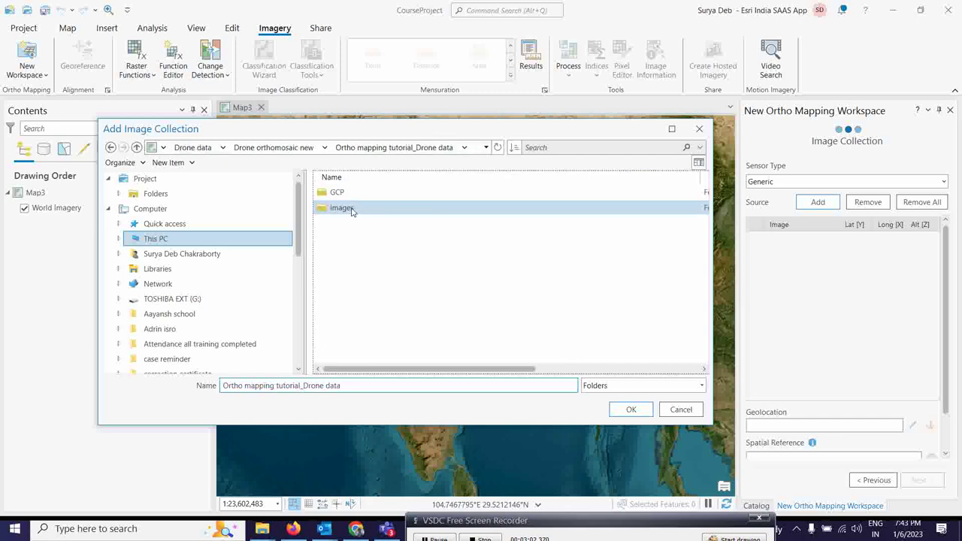
left_click(339, 209)
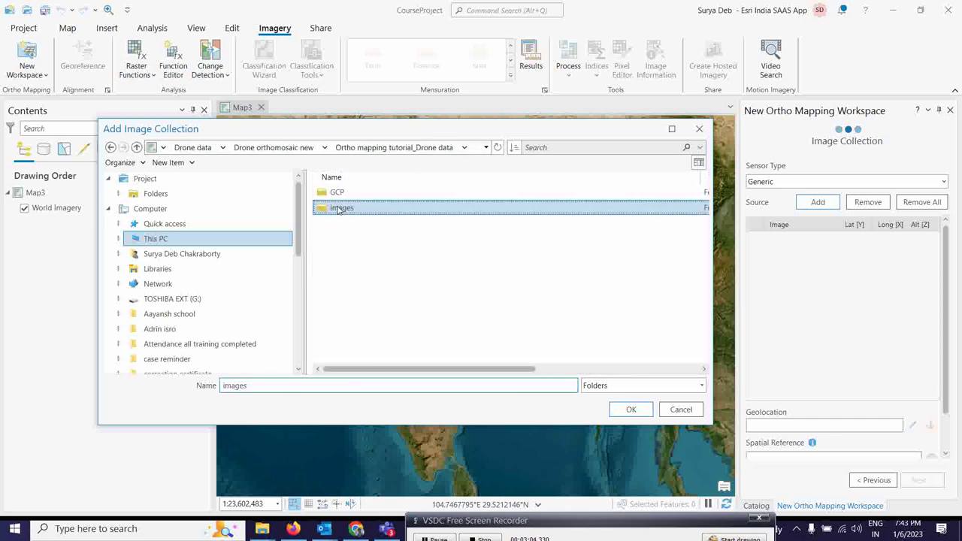
left_click(632, 410)
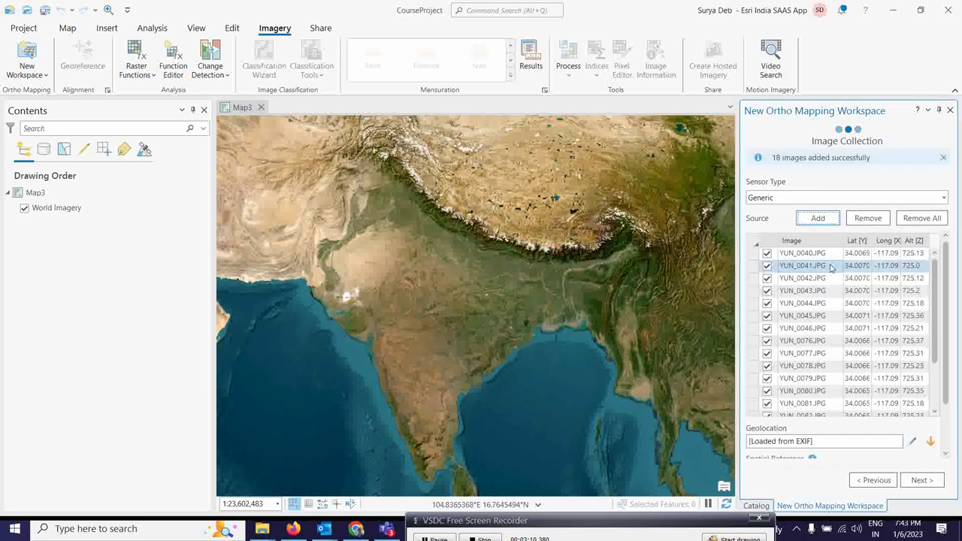
left_click(818, 203)
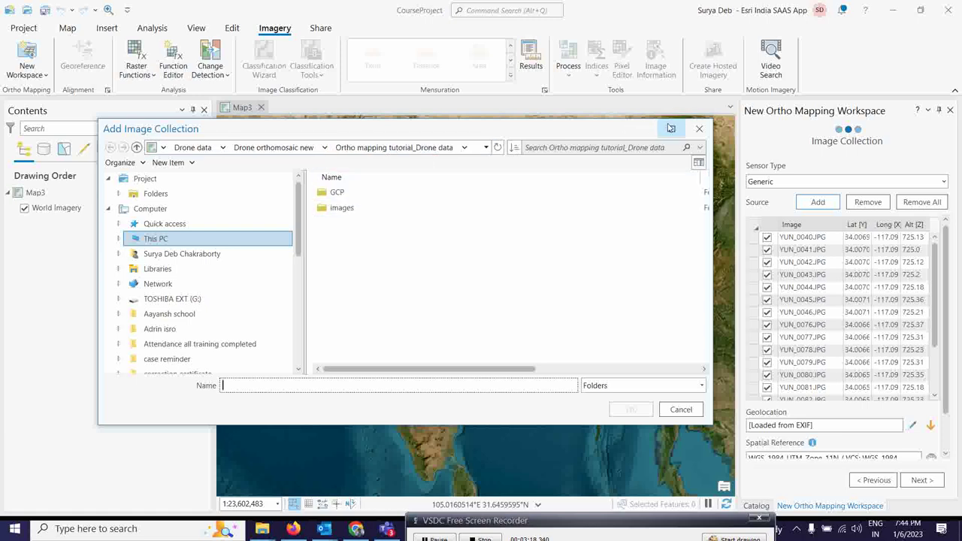
left_click(699, 128)
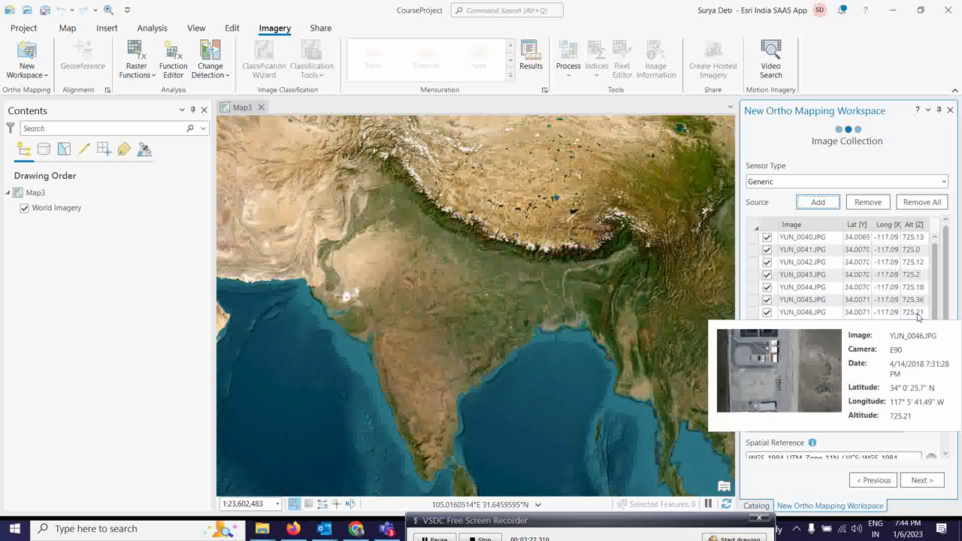
left_click(819, 299)
mouse_move(792, 241)
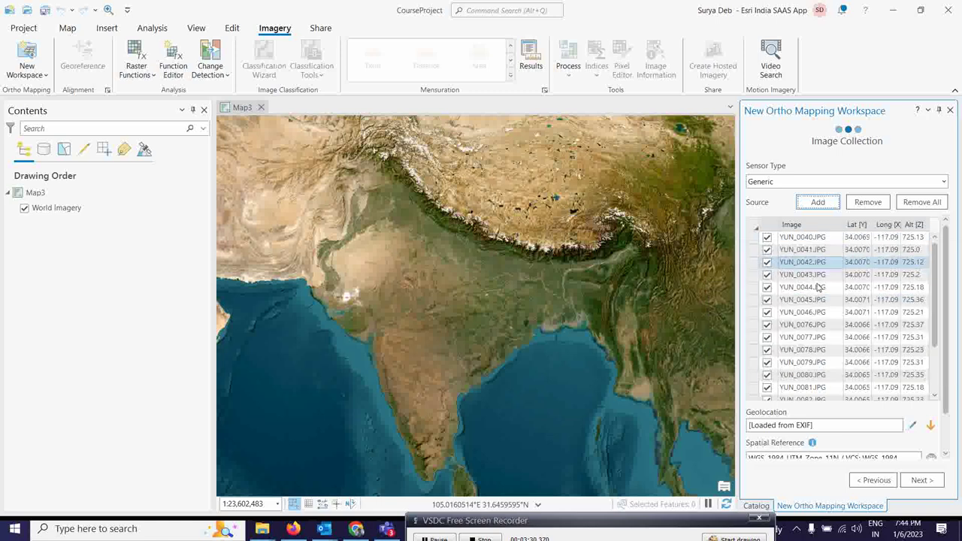
mouse_move(810, 282)
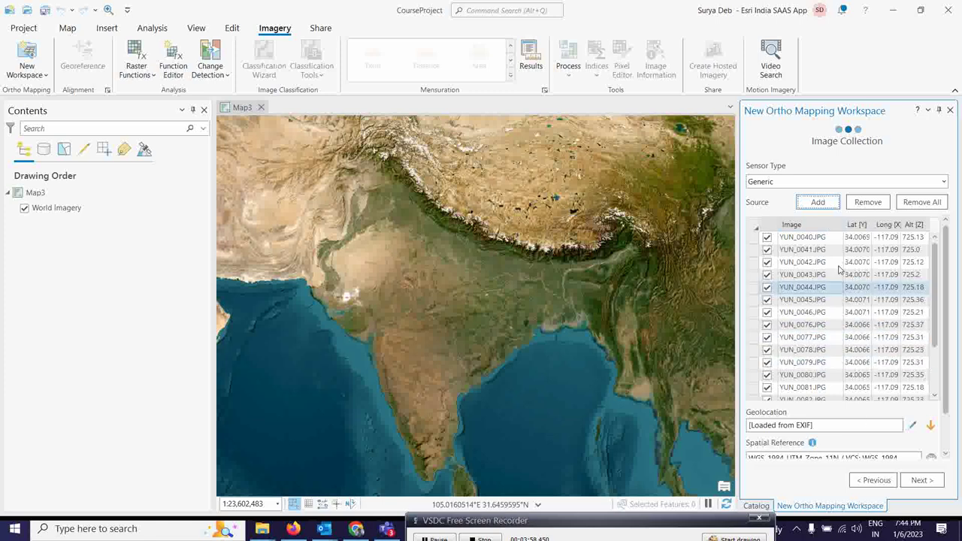
mouse_move(841, 268)
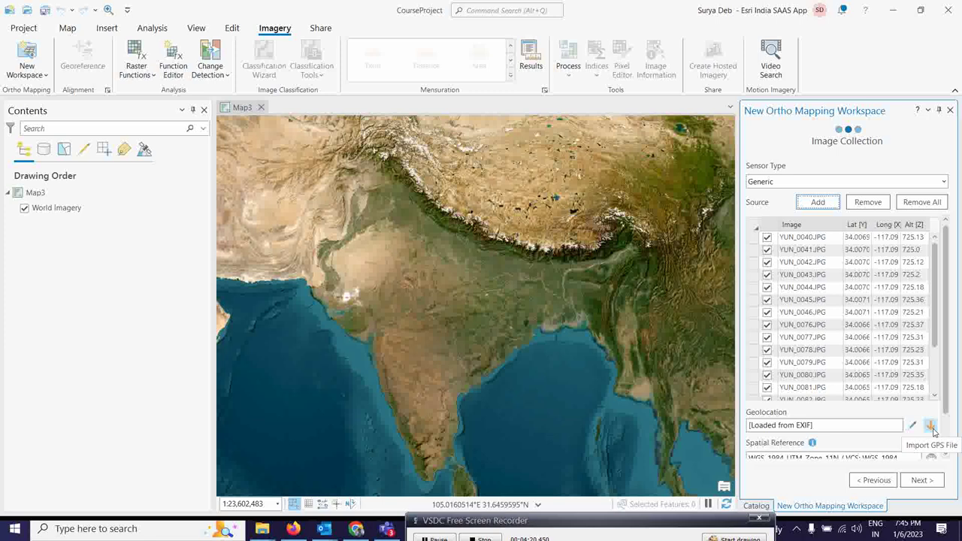
scroll(894, 434, "down", 2)
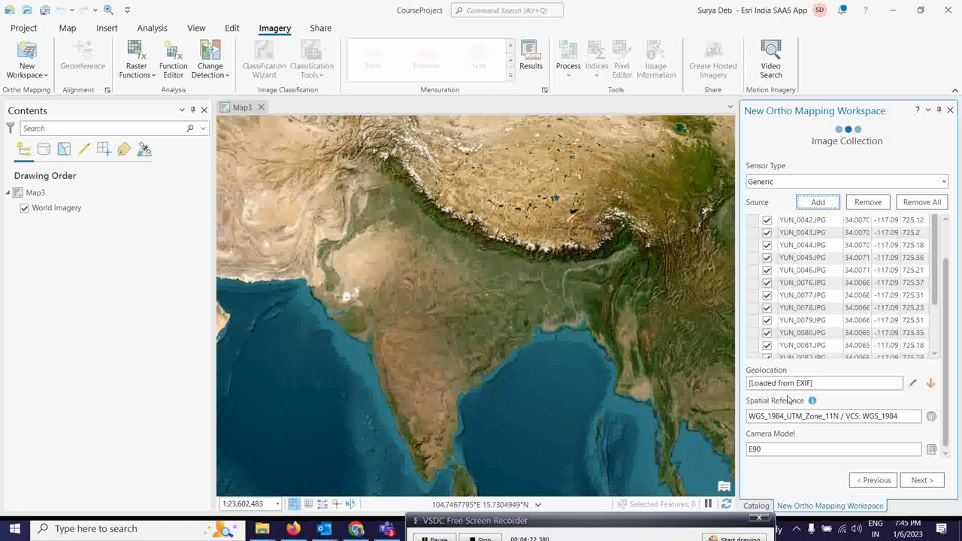